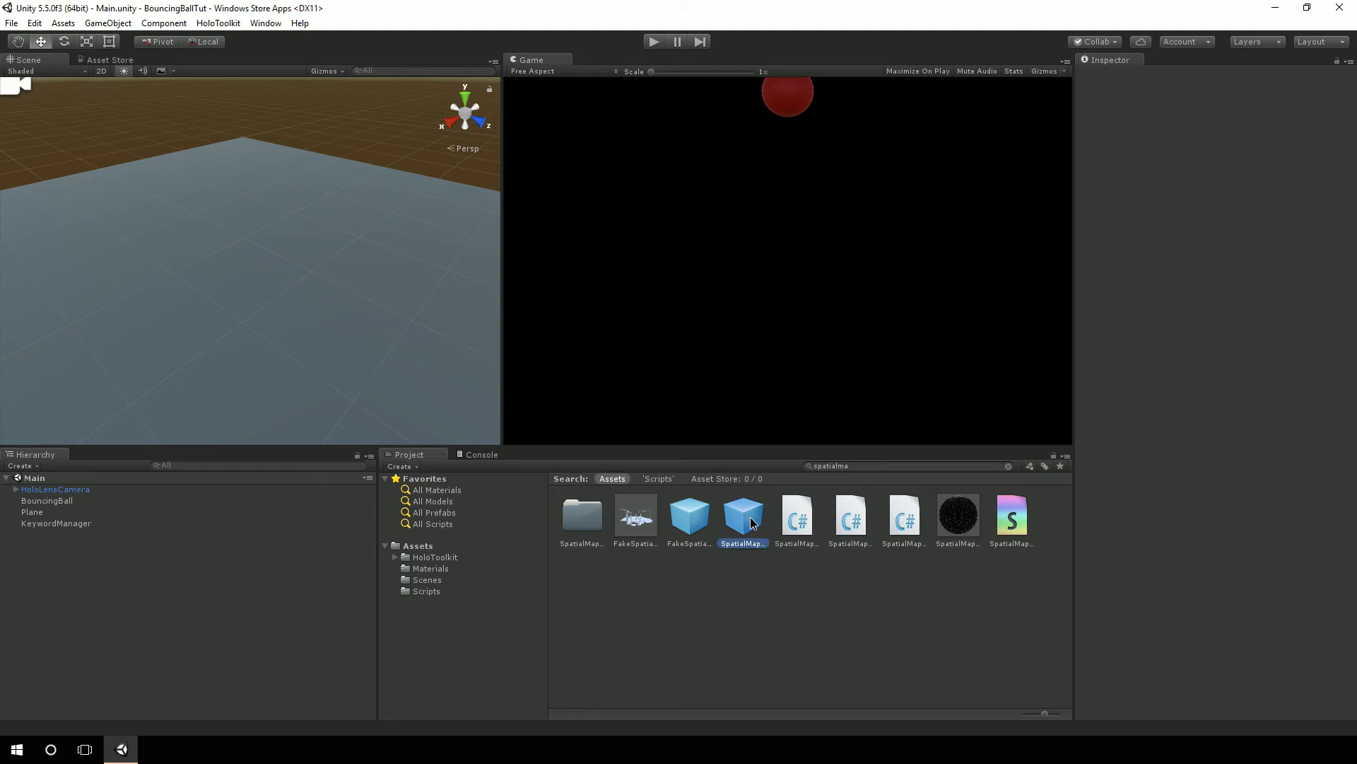
- Add the SpatialMapping prefab to the Main scene's hierarchy and clear the asset search
left_click_drag(752, 523, 95, 553)
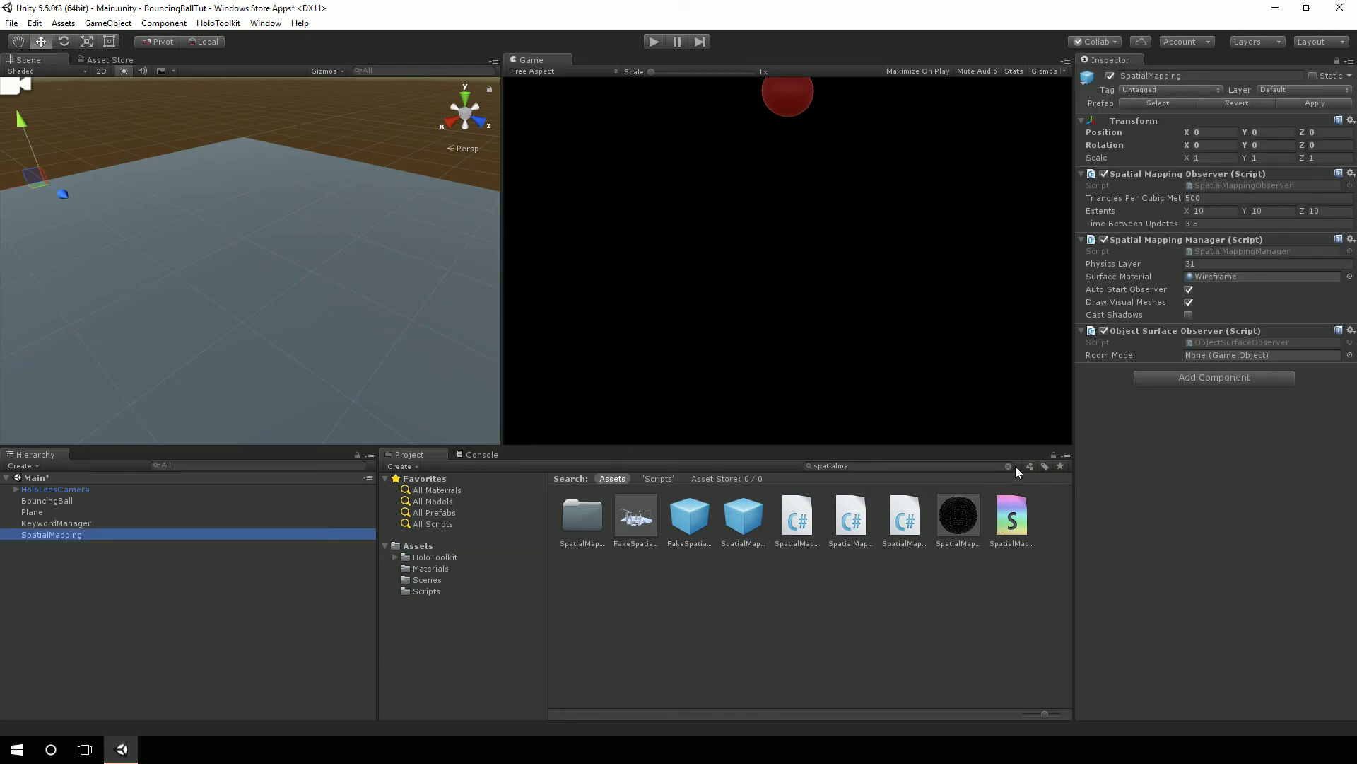
left_click(1009, 466)
left_click(97, 536)
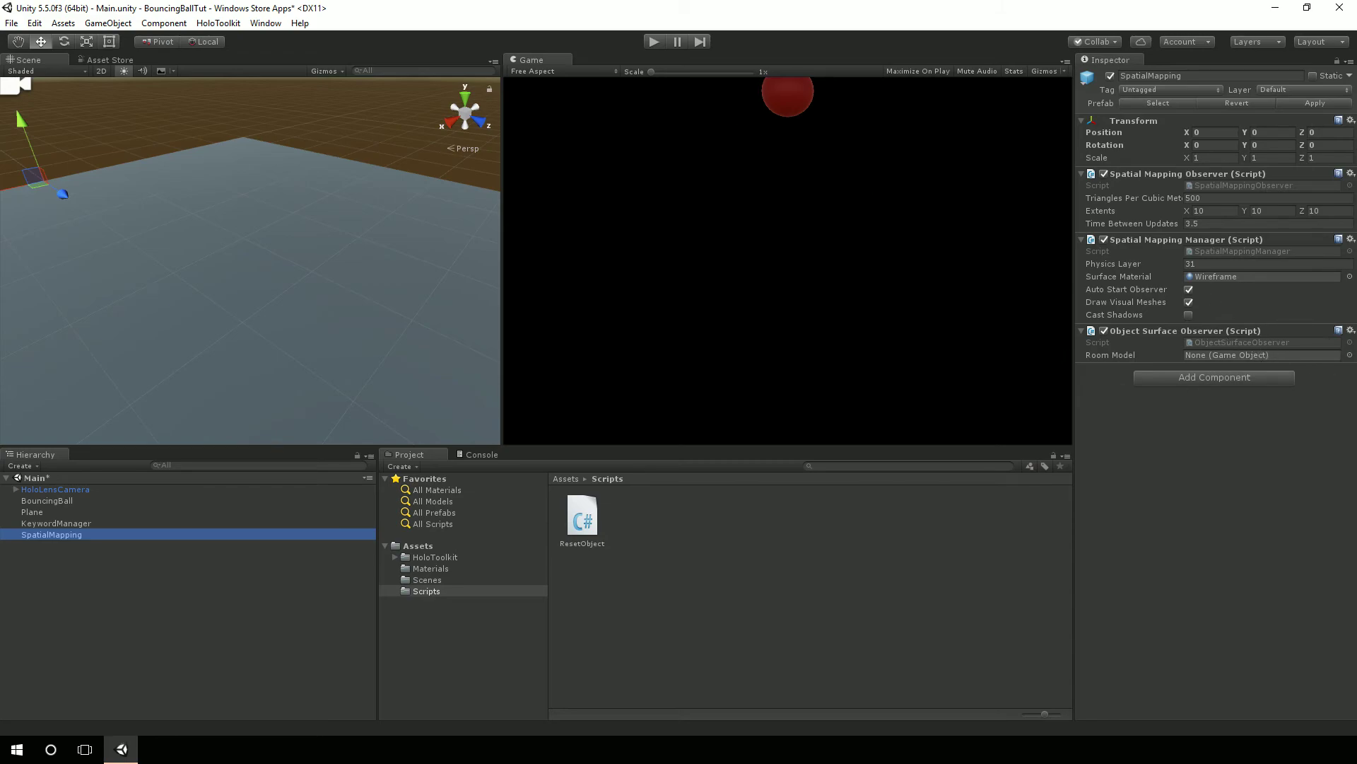
- Assign SRMesh as the Room Model of SpatialMapping's Object Surface Observer
left_click(1350, 356)
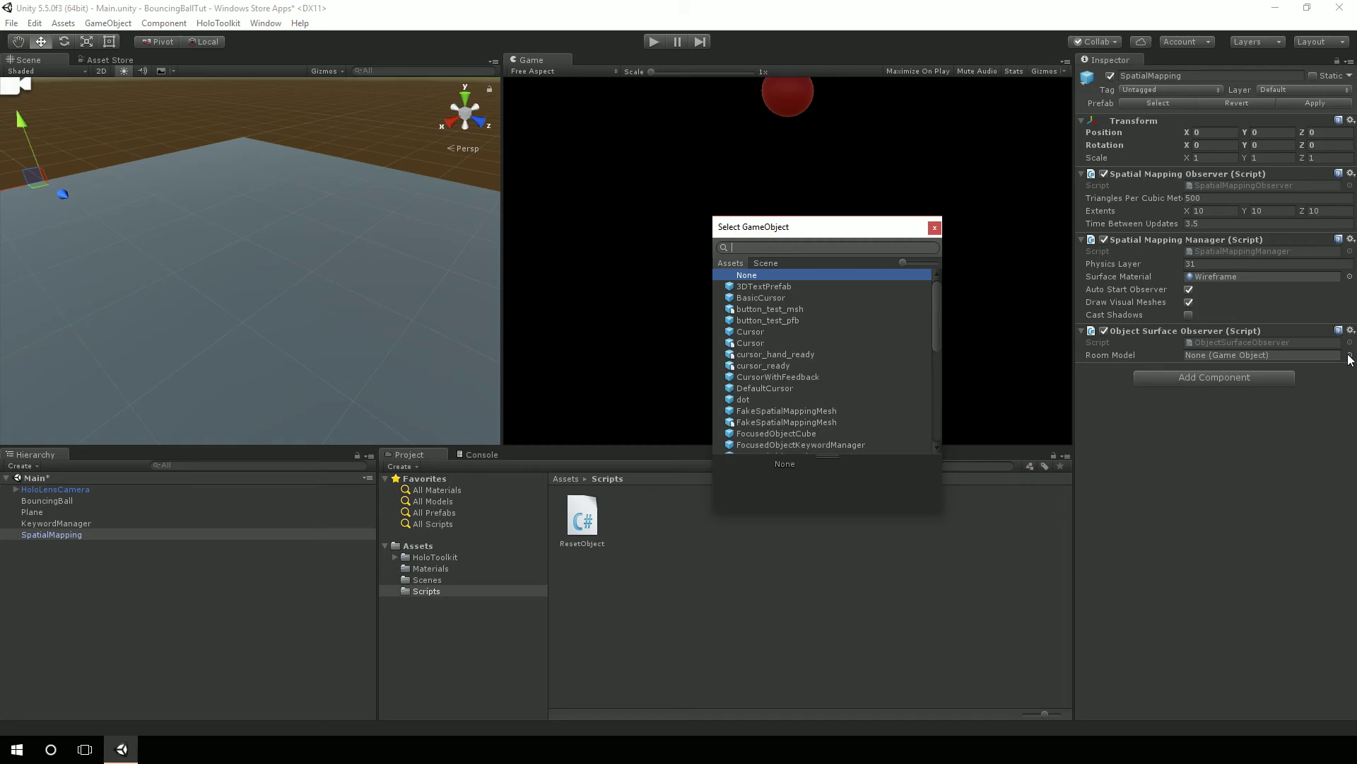
type("sr")
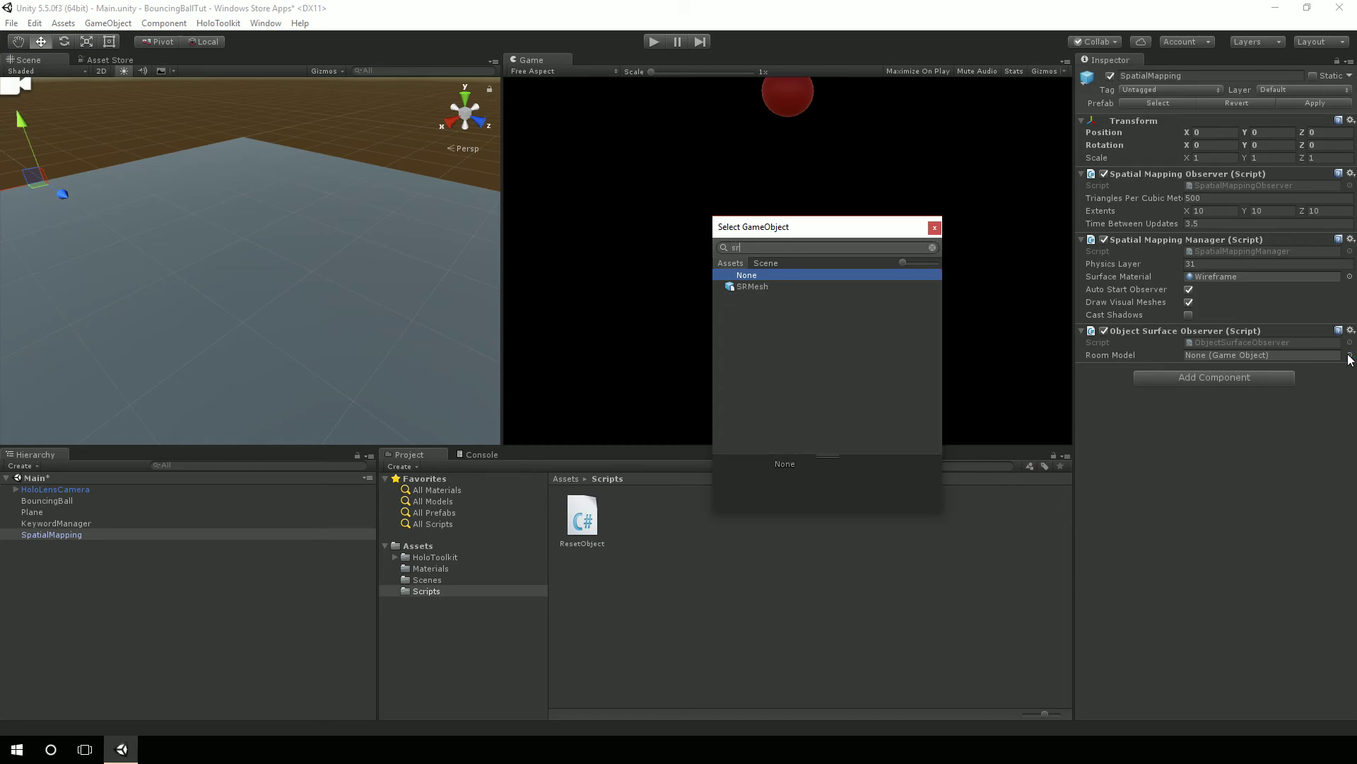
double_click(829, 287)
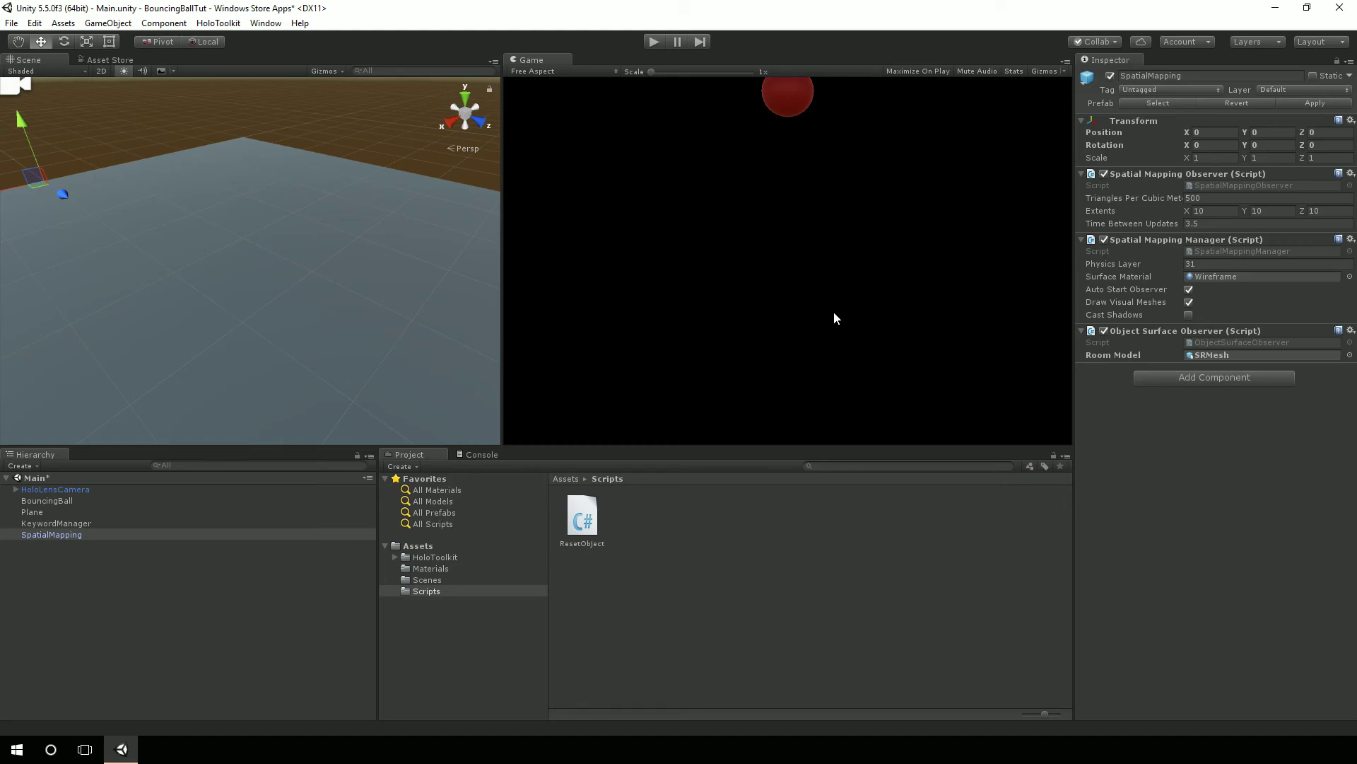
left_click(1186, 303)
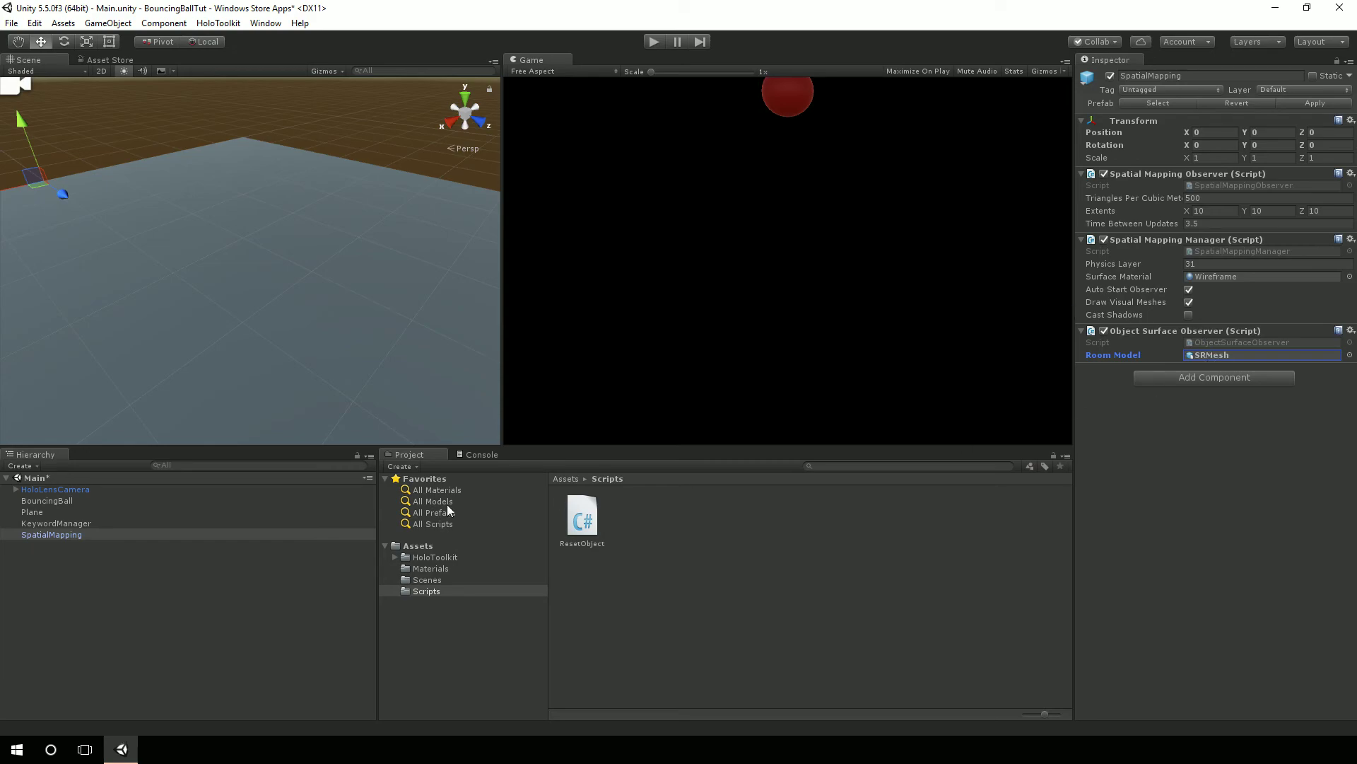
- Delete the Plane object from the scene
left_click(43, 512)
key("Delete")
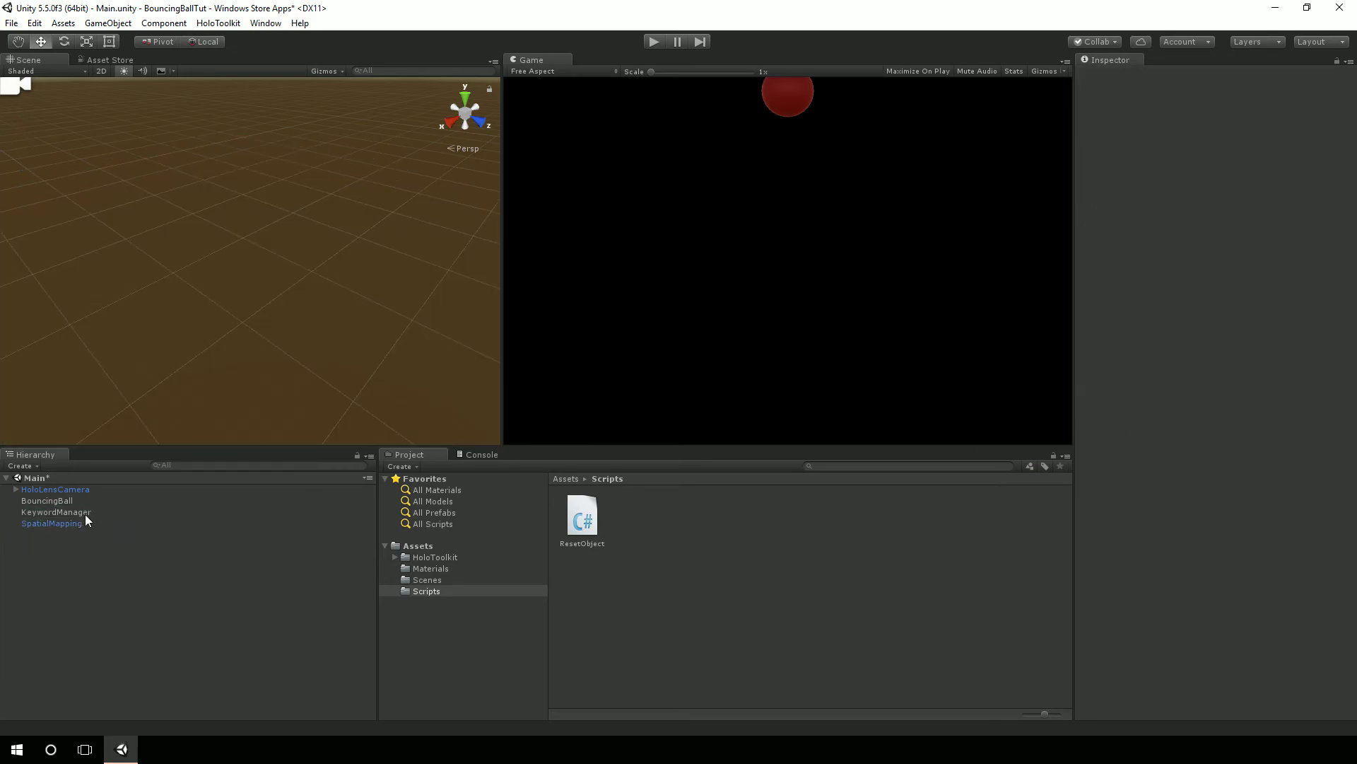
- Set the BouncingBall's position to X 0, Y 0, Z 0
left_click(86, 490)
left_click(84, 503)
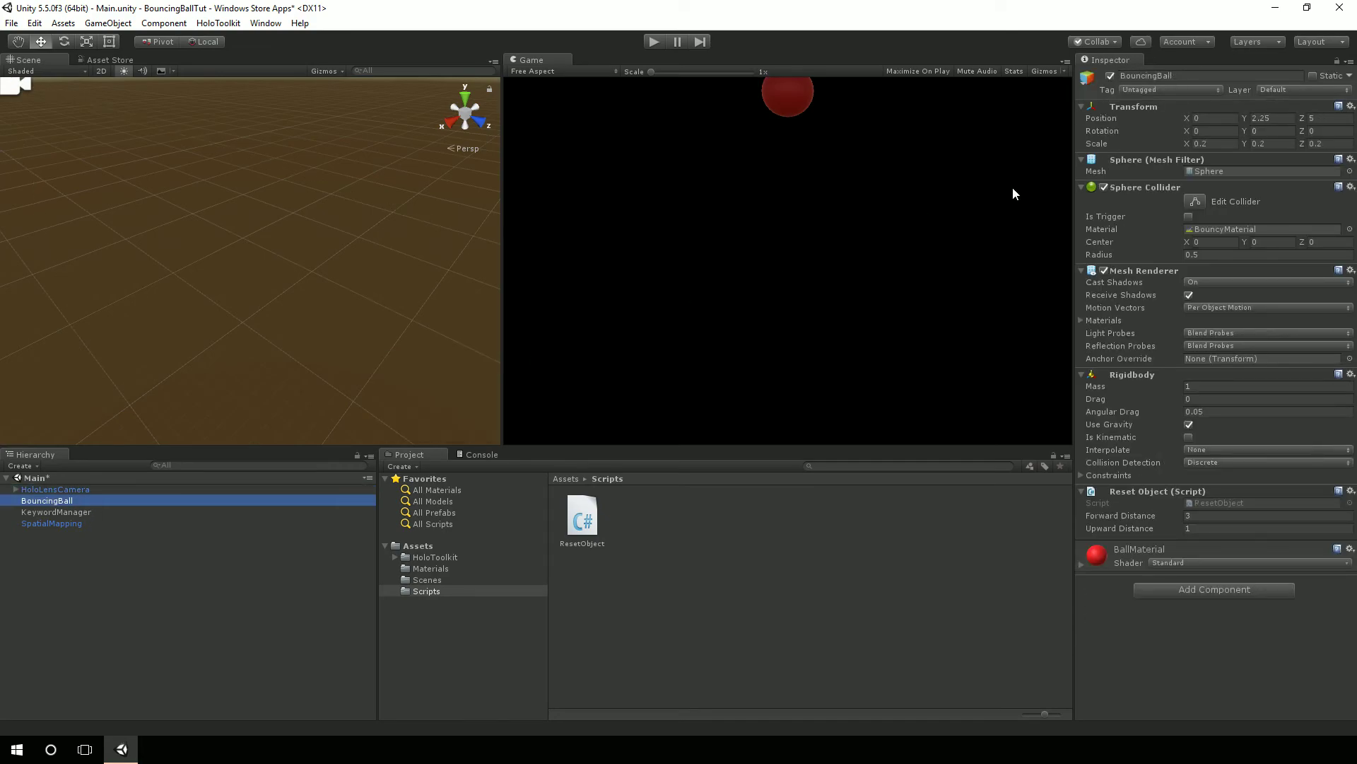
left_click(1350, 106)
left_click(1180, 119)
left_click(1220, 120)
left_click(1278, 120)
type("0")
key("Tab")
type("0")
key("Tab")
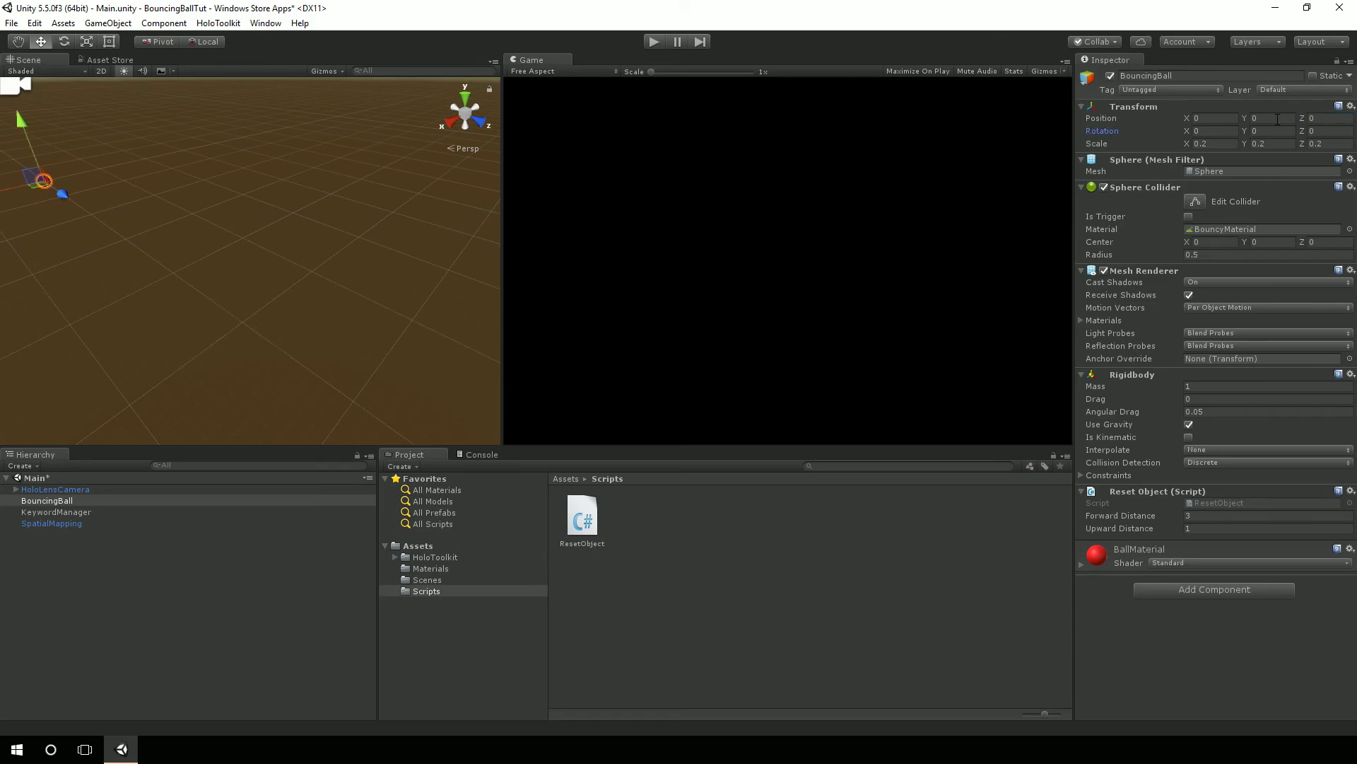
- Check the Transform values of SpatialMapping, HoloLensCamera and BouncingBall
left_click(53, 524)
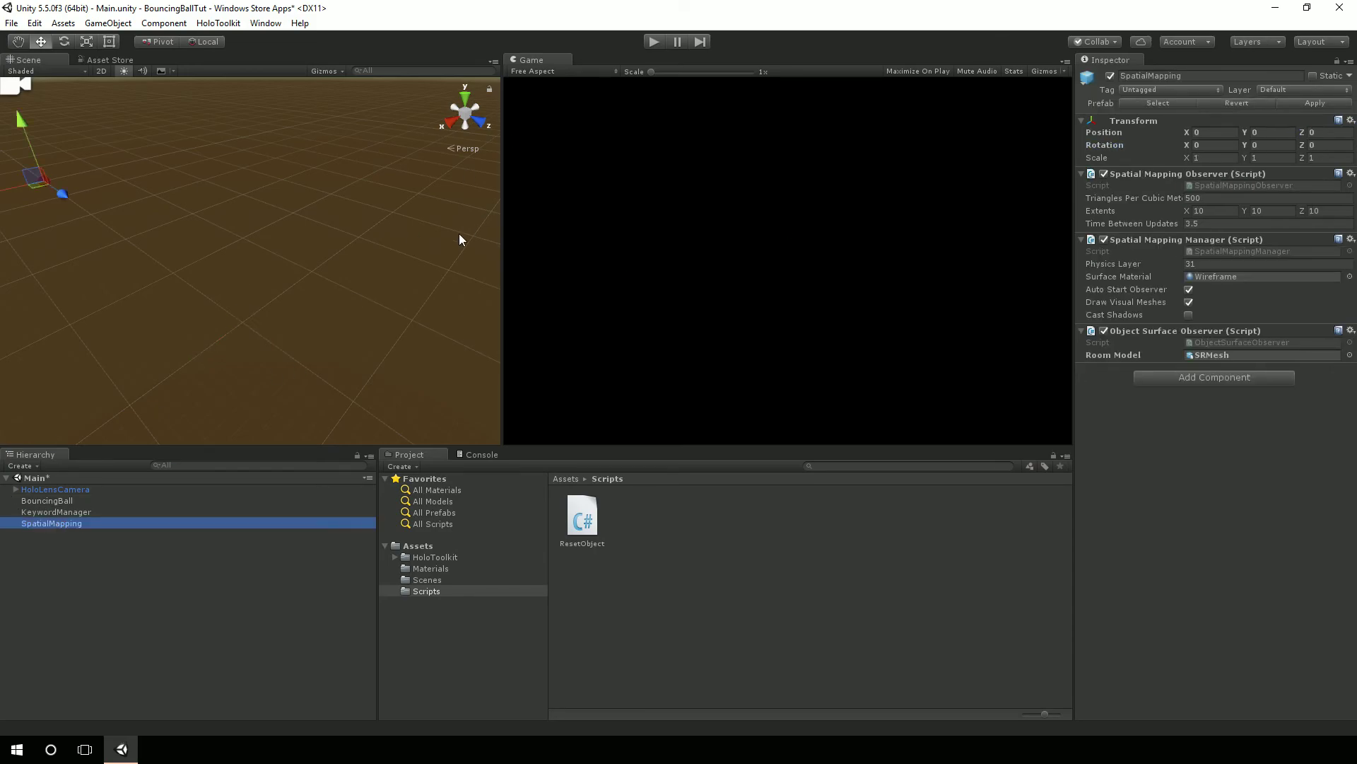
left_click(94, 490)
left_click(95, 497)
left_click(100, 489)
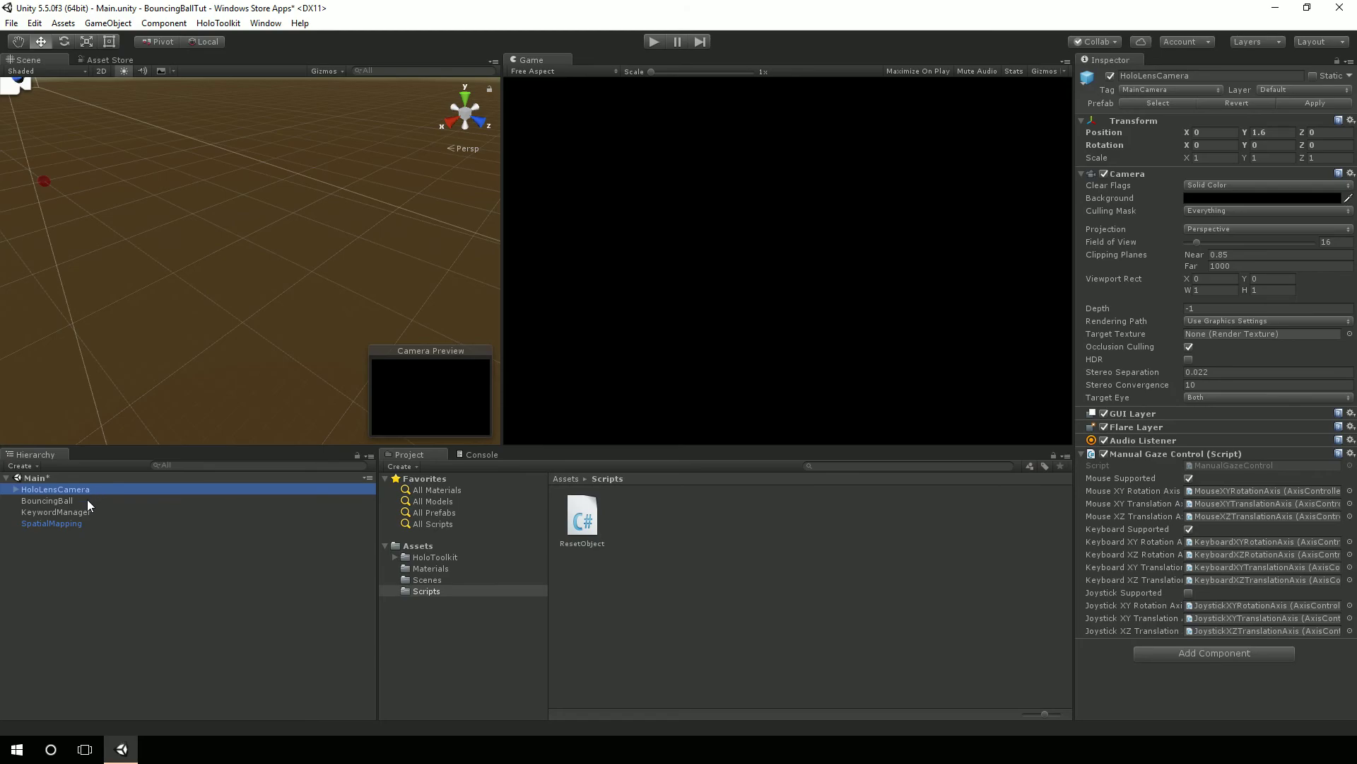
left_click(87, 499)
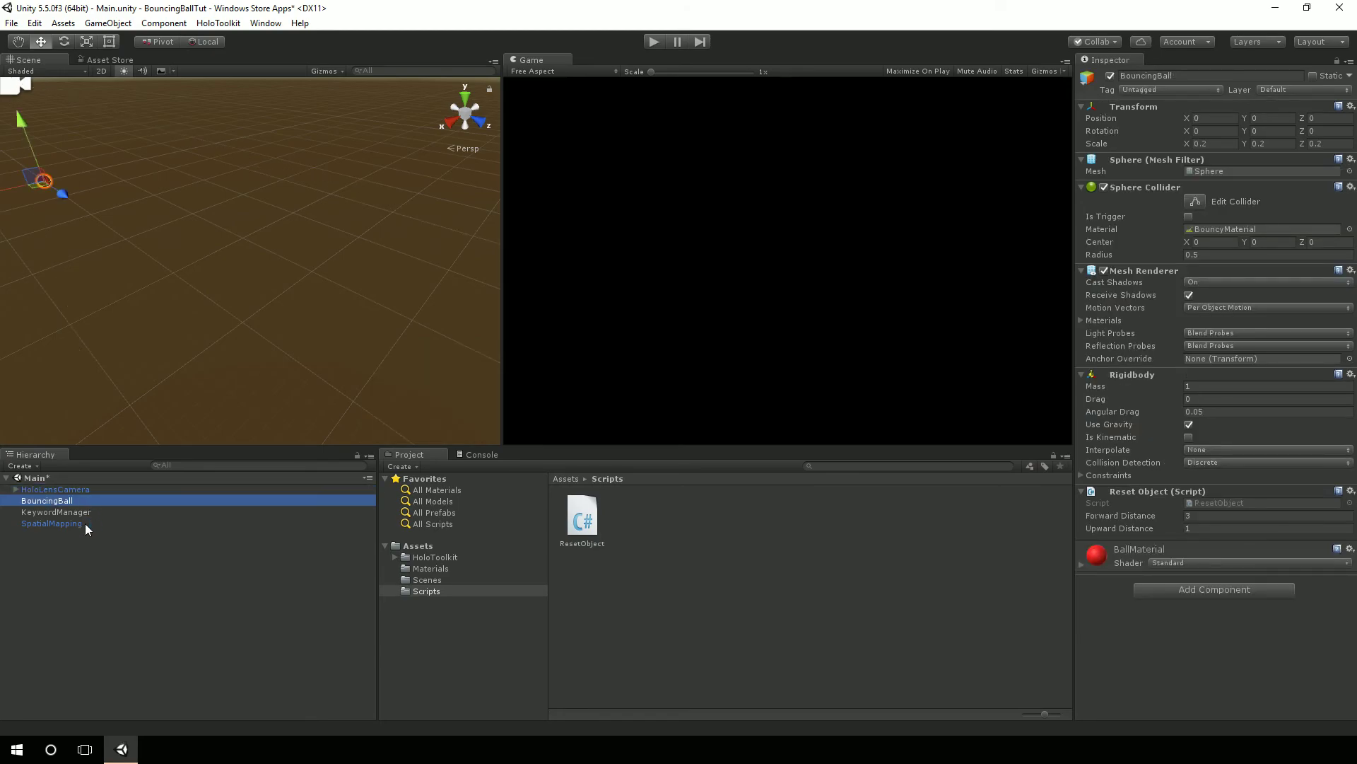
left_click(82, 525)
- Test the scene in play mode, looking around the room mesh and the ball in both views, and stop it
left_click(652, 41)
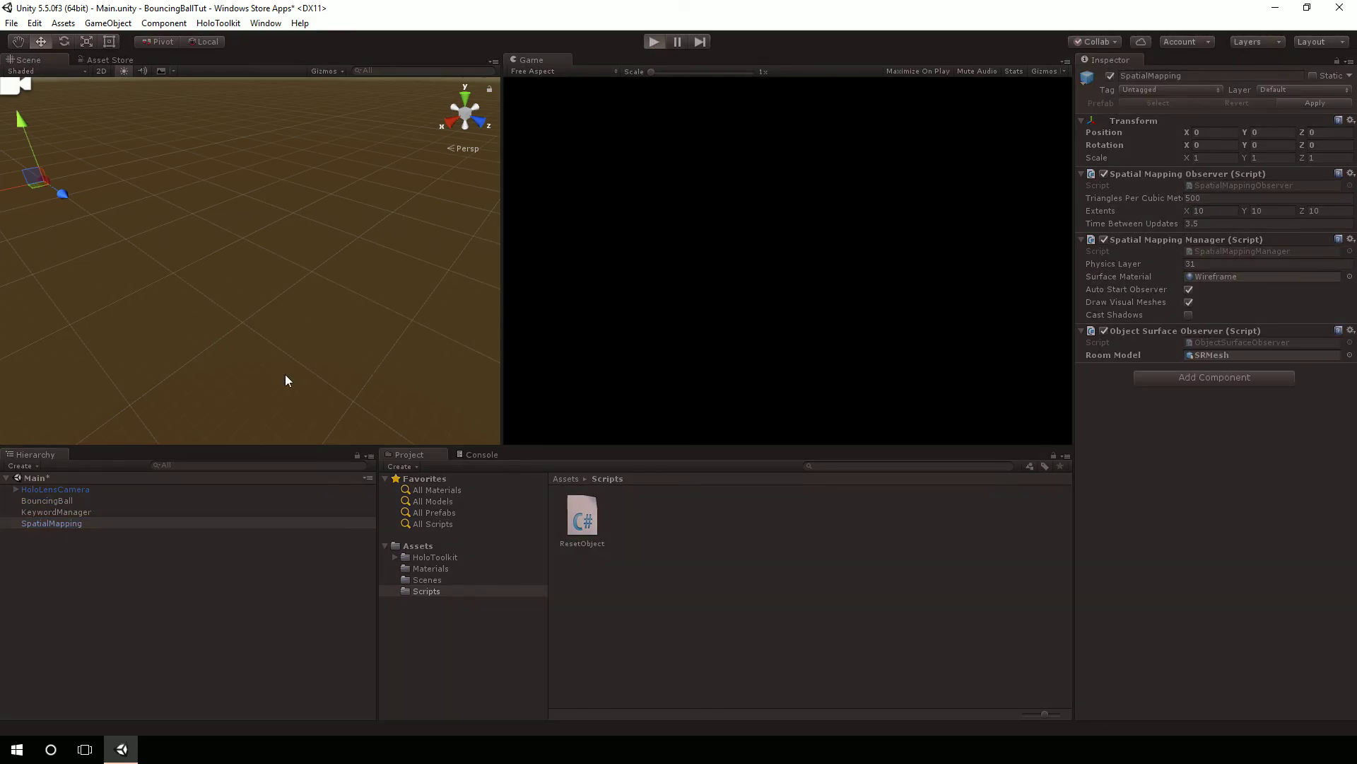
right_click_drag(311, 283, 721, 264)
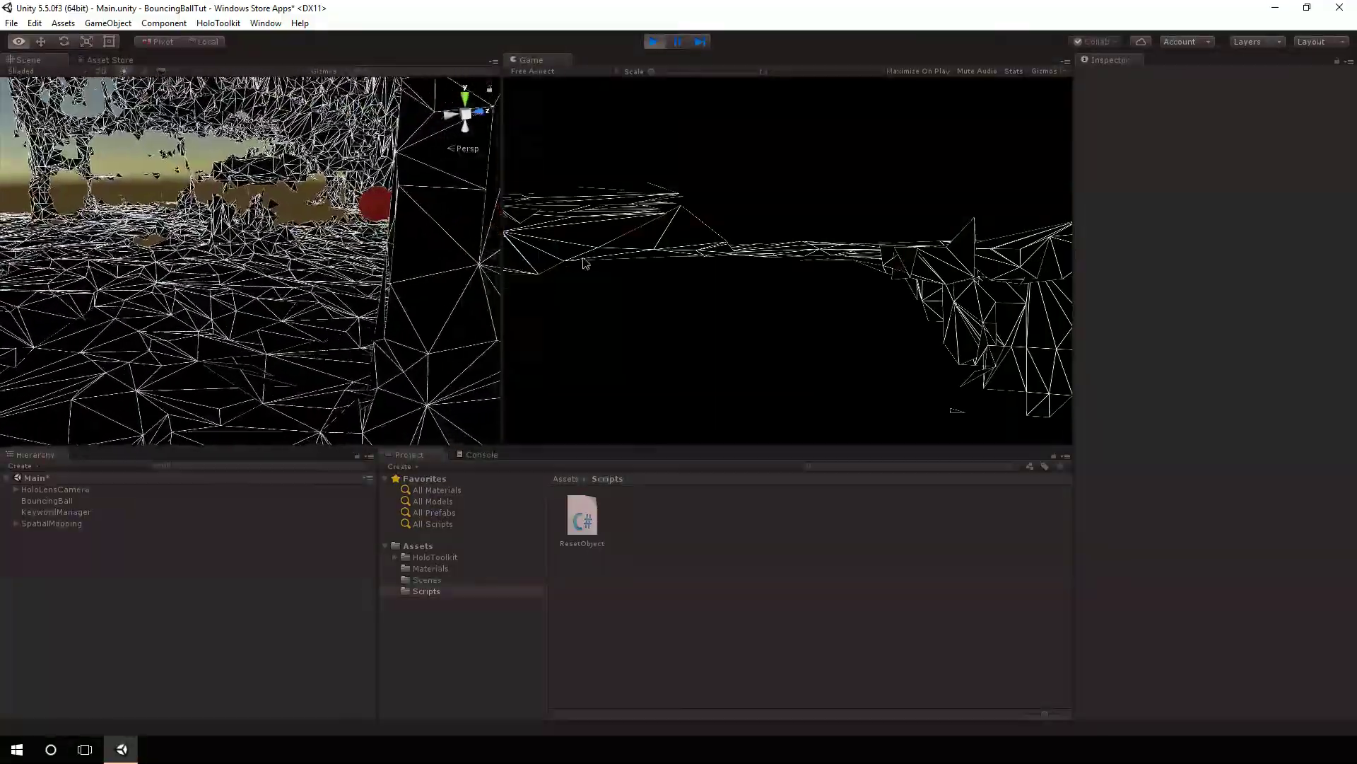
right_click_drag(410, 300, 442, 274)
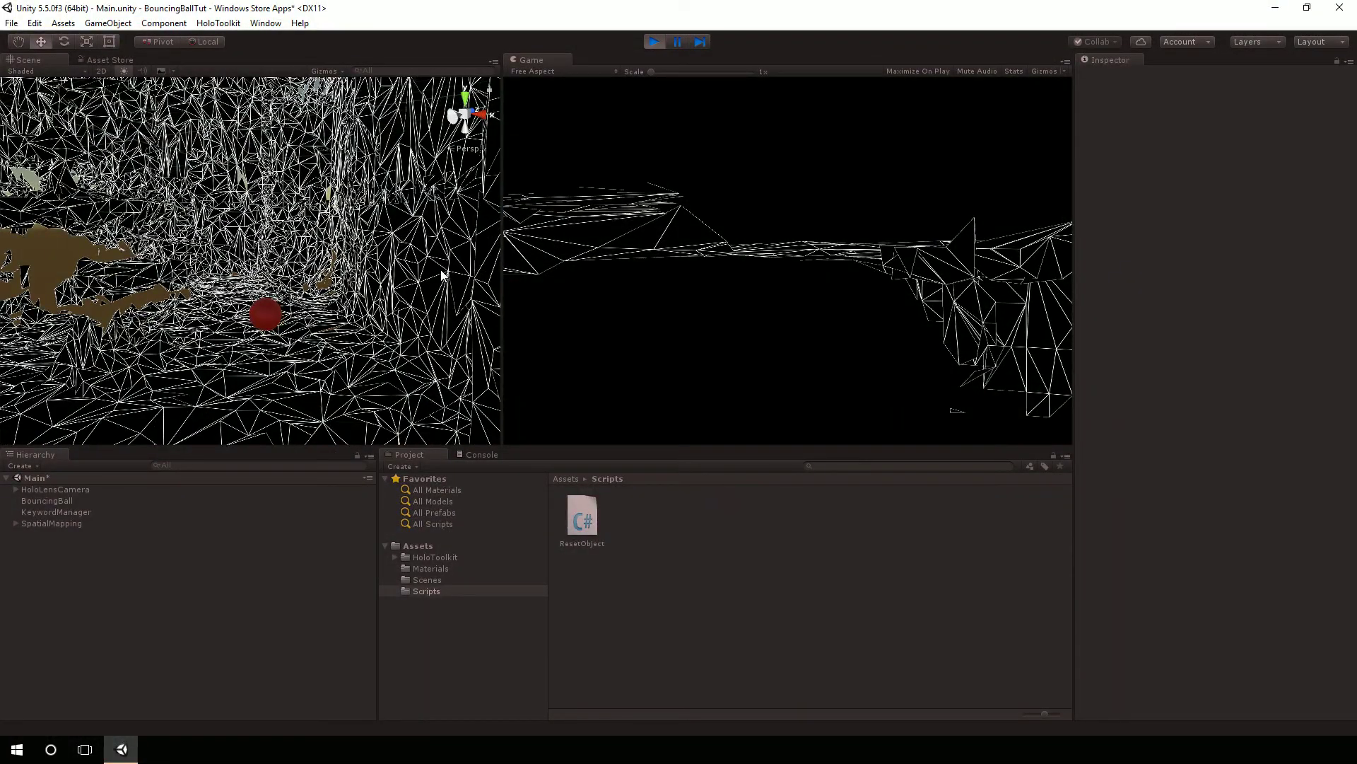
right_click_drag(609, 307, 510, 332)
right_click_drag(764, 253, 789, 321)
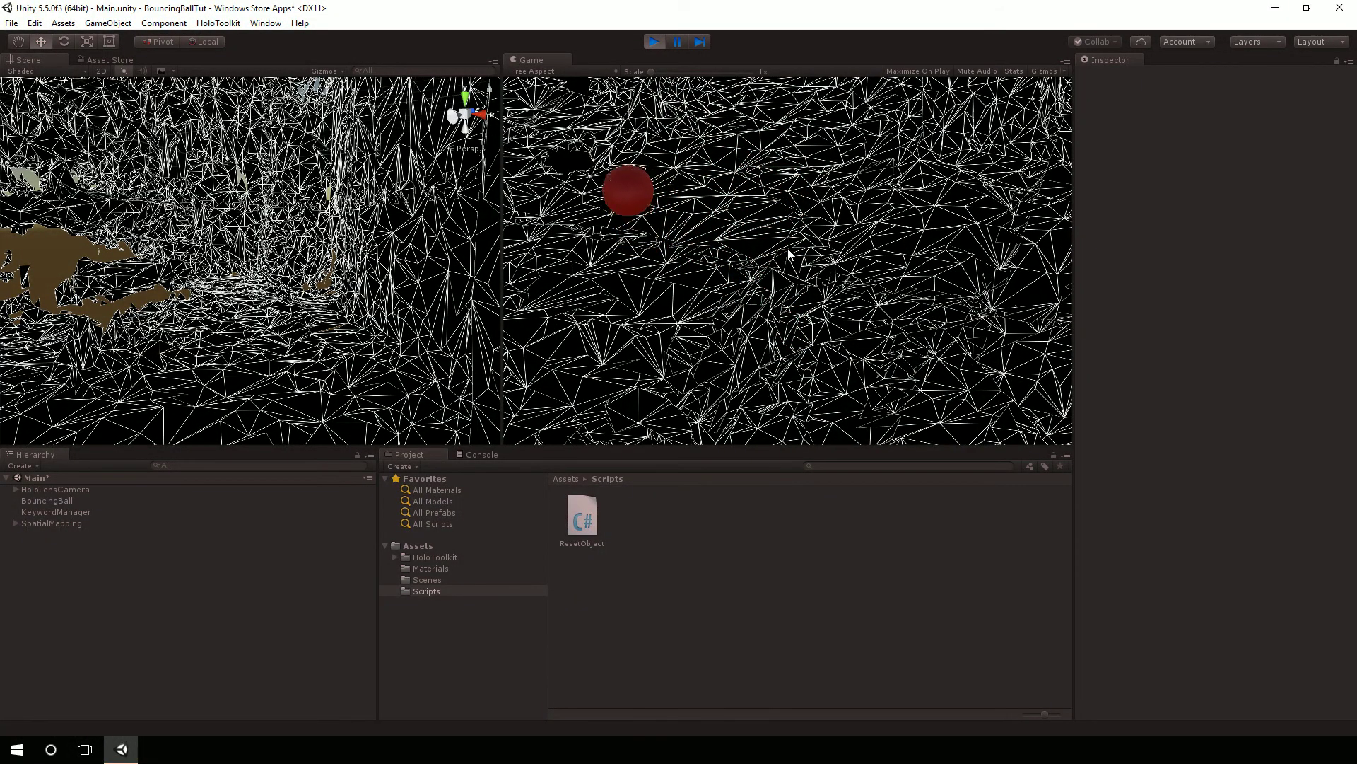
left_click(654, 42)
- Review SpatialMapping's Draw Visual Meshes setting, and run the scene again to look at the ball inside the room mesh
left_click(78, 524)
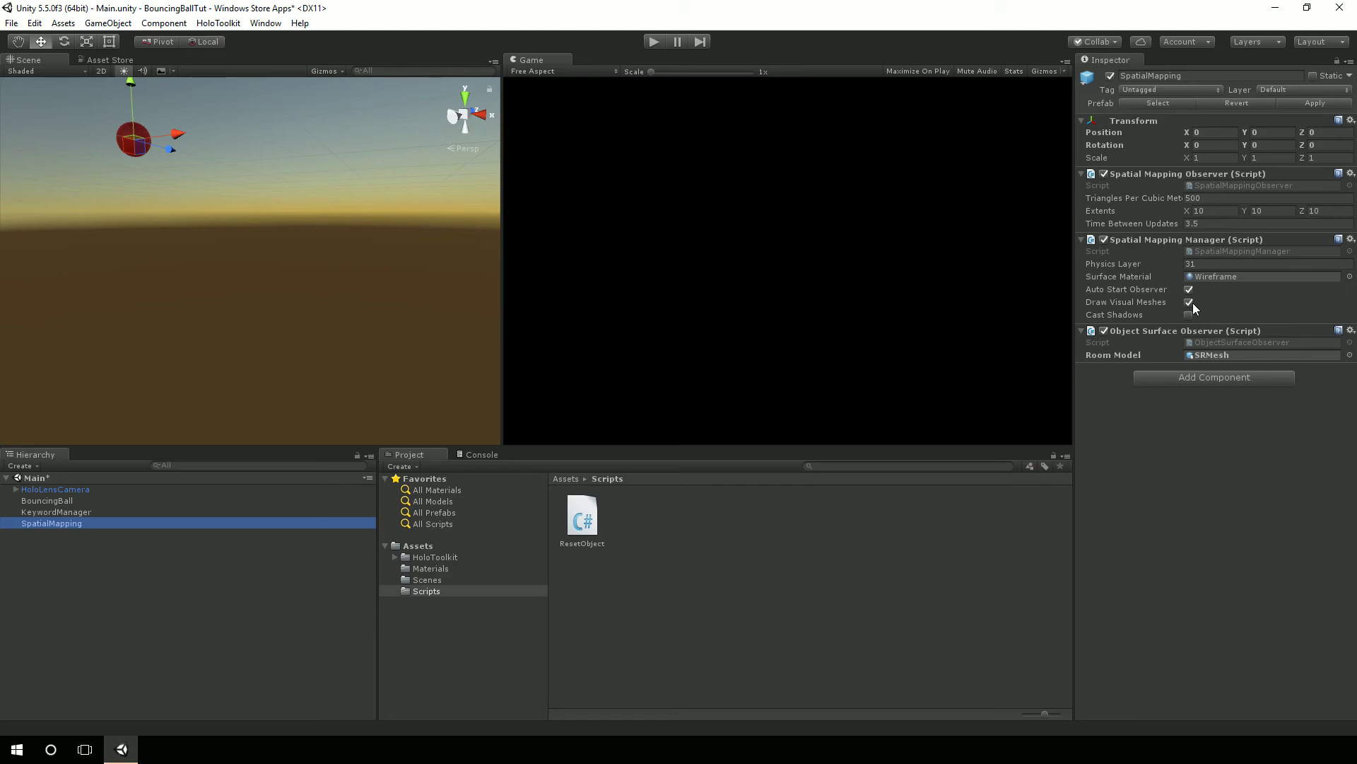
left_click(653, 42)
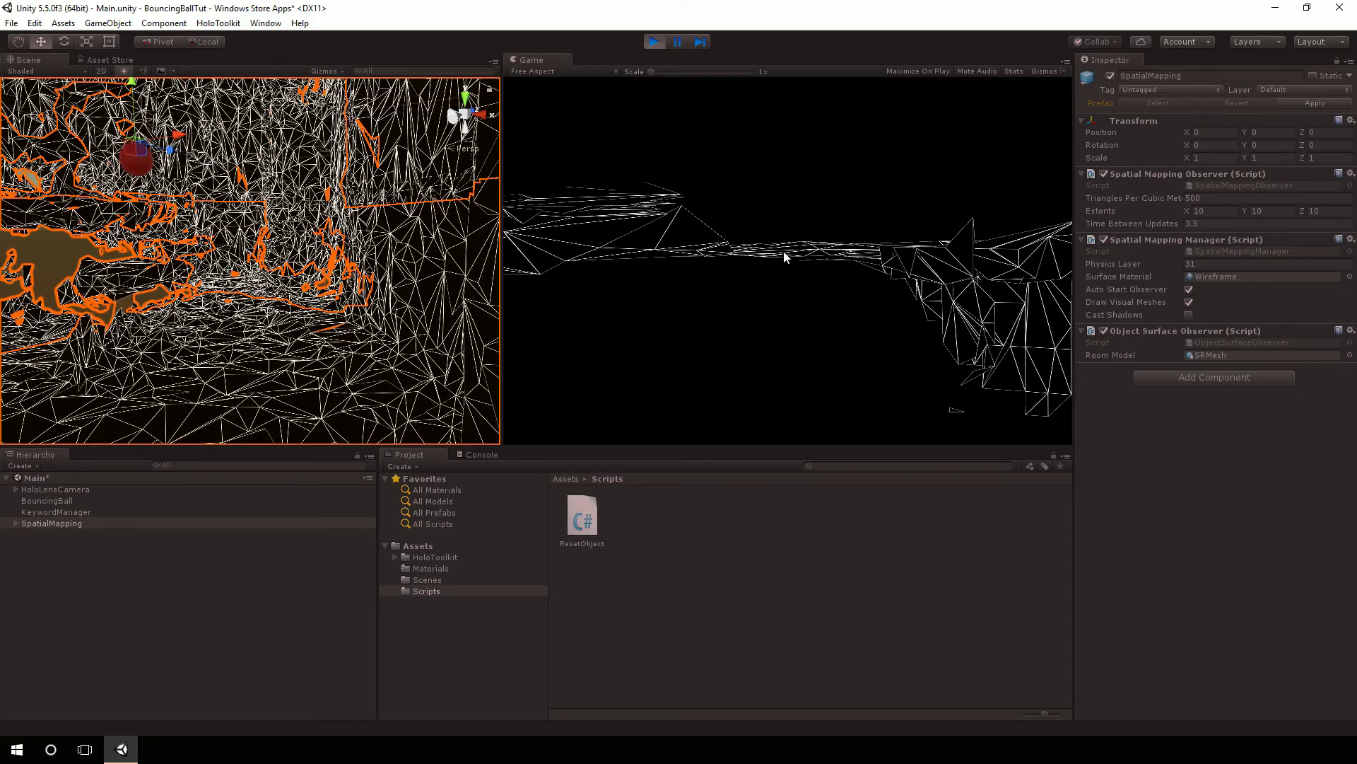
mouse_move(762, 269)
right_mouse_down()
mouse_move(762, 361)
mouse_move(700, 368)
mouse_move(756, 382)
mouse_move(762, 275)
right_mouse_up()
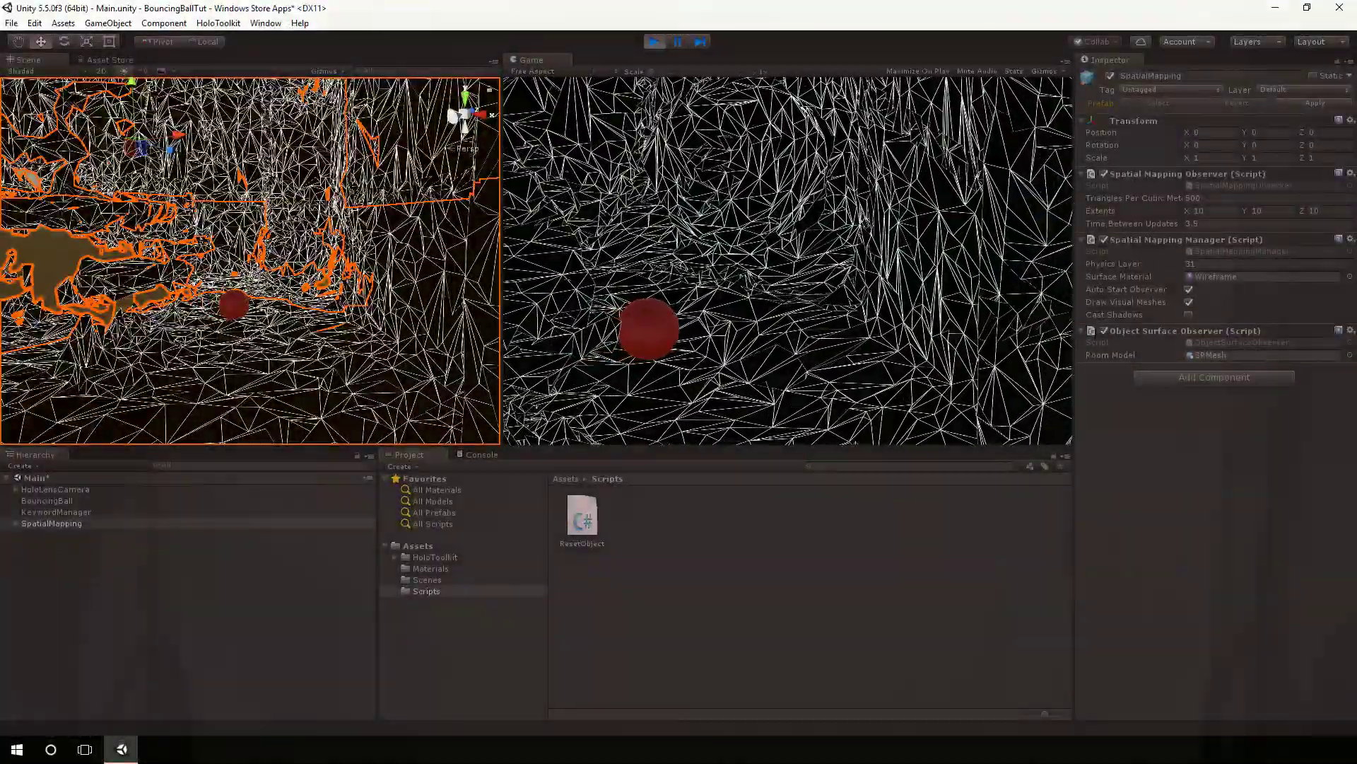